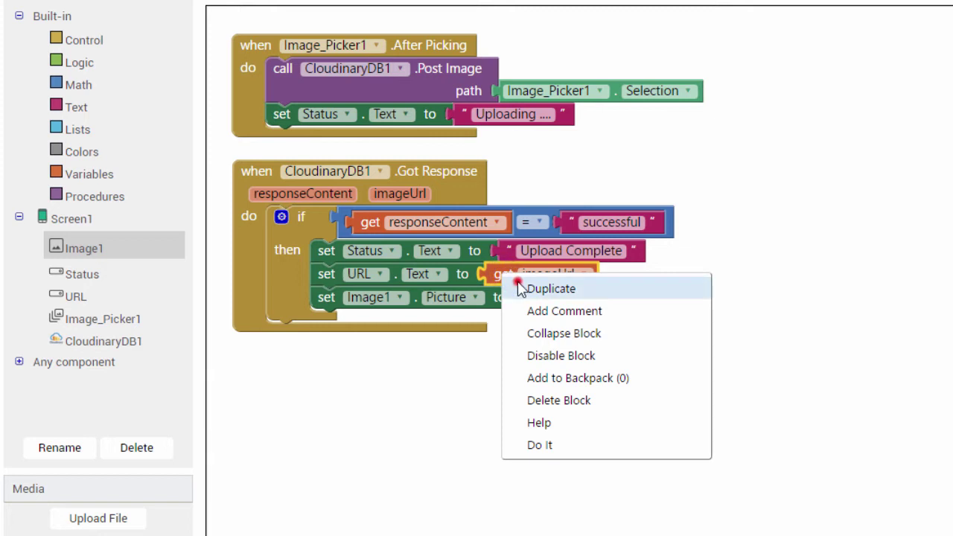
Drop the duplicated get imageUrl block into the set Image1.Picture to socket.
{"action": "left_click_drag", "start_coordinate": [531, 311], "coordinate": [547, 306]}
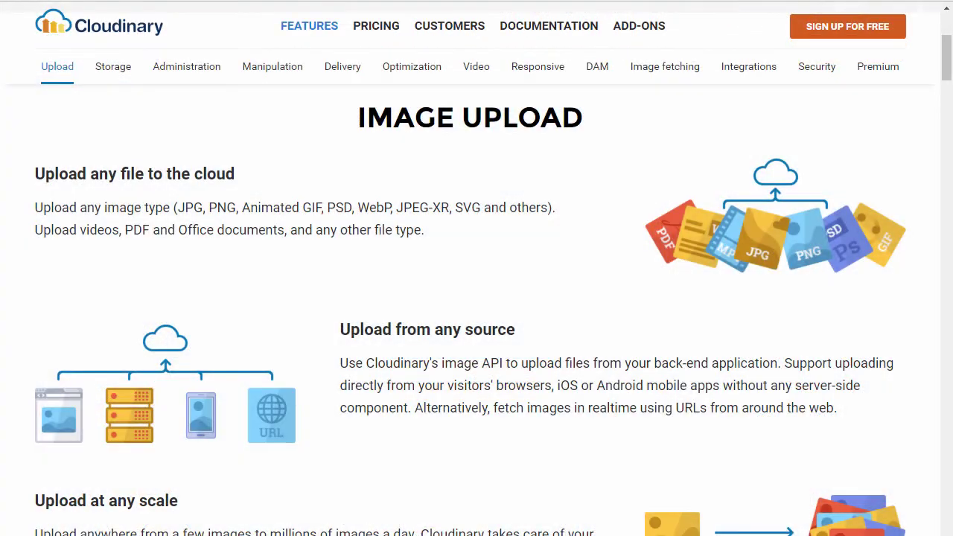
Browse the Storage, Administration, Manipulation and Delivery sections of Cloudinary's Features page.
{"action": "left_click", "coordinate": [114, 66]}
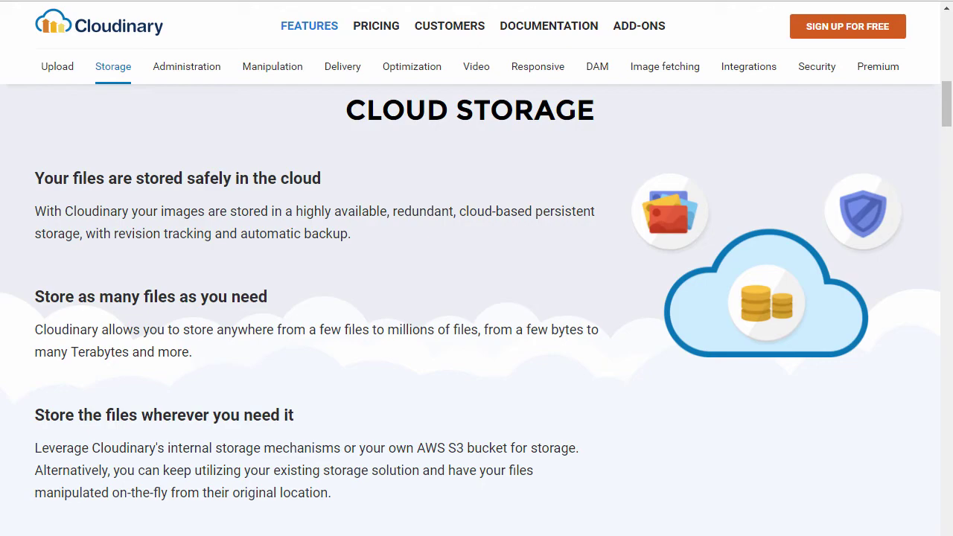
{"action": "left_click", "coordinate": [186, 67]}
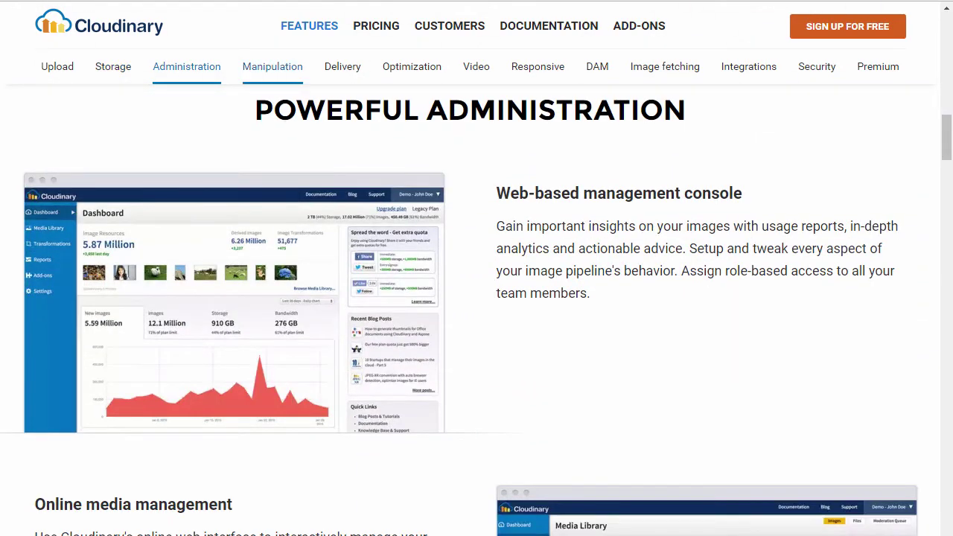
{"action": "left_click", "coordinate": [272, 66]}
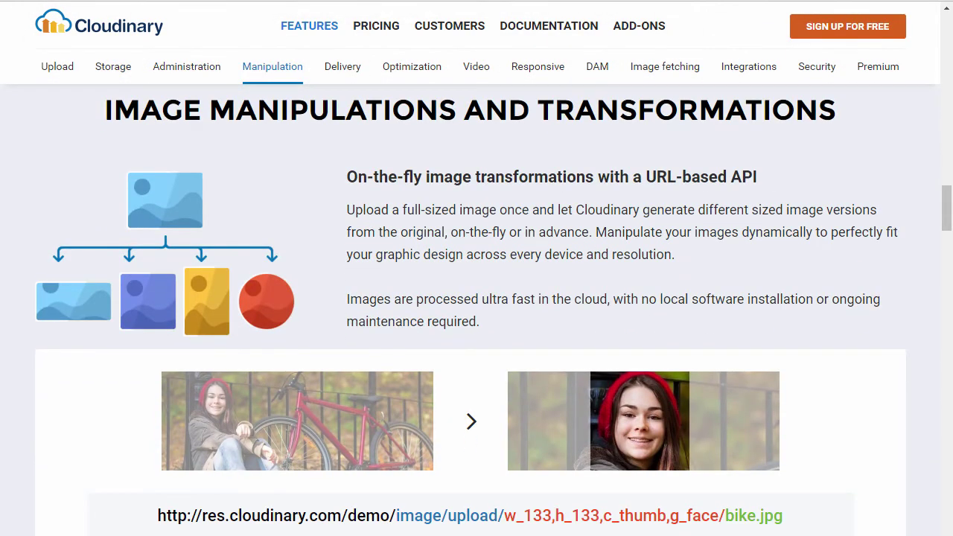
{"action": "left_click", "coordinate": [342, 66]}
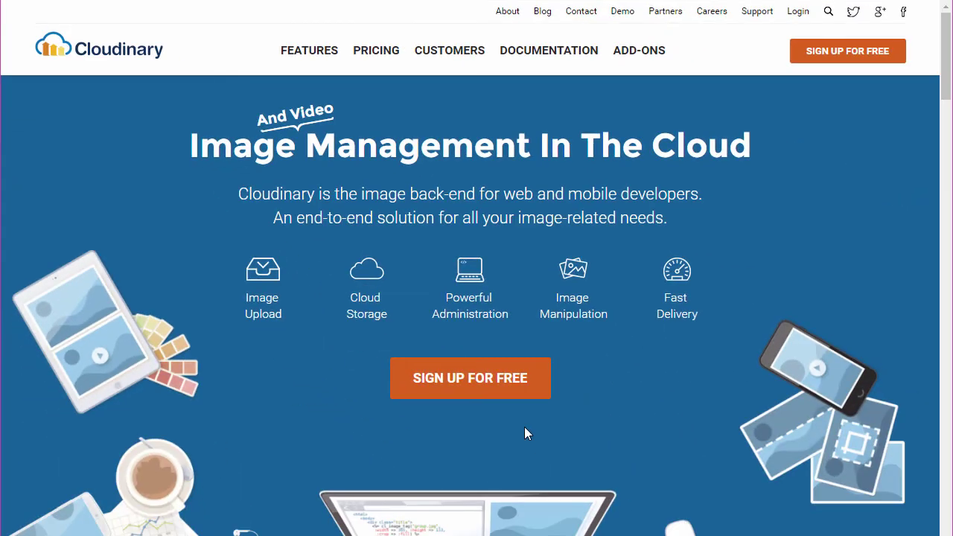
Open the free sign-up form and enter your full name, saved e-mail address and a password.
{"action": "left_click", "coordinate": [511, 386]}
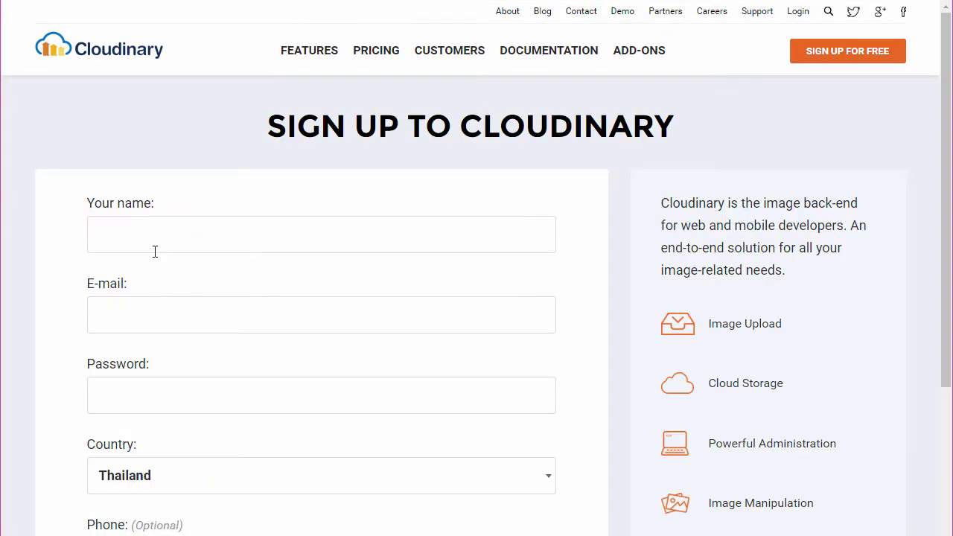
{"action": "left_click", "coordinate": [144, 241]}
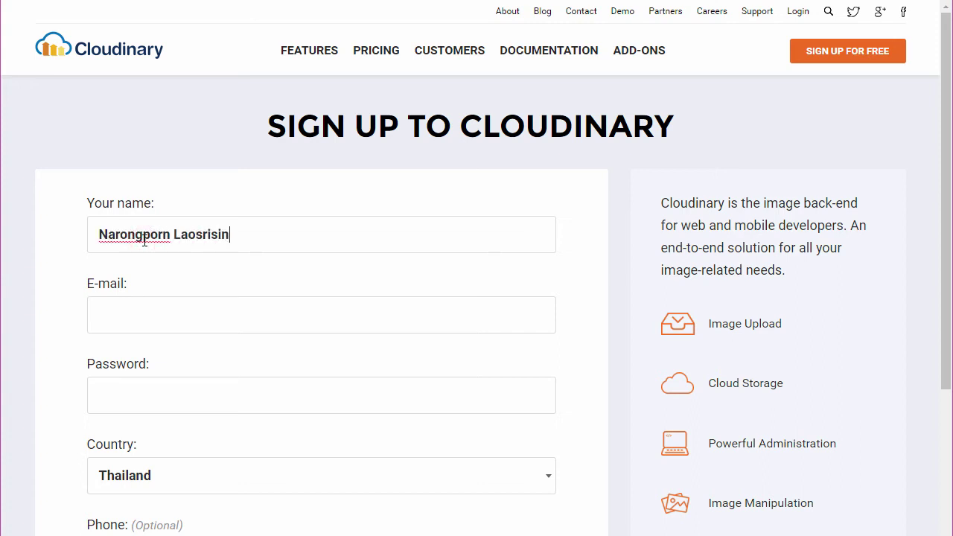
{"action": "key", "text": "Tab"}
{"action": "key", "text": "Down"}
{"action": "key", "text": "Return"}
{"action": "left_click", "coordinate": [103, 390]}
{"action": "type", "text": "********"}
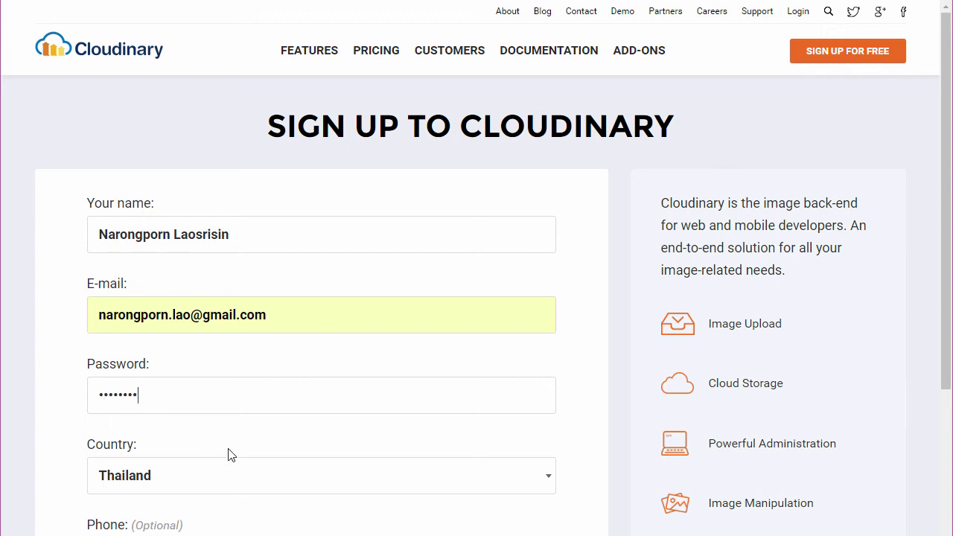
Replace the generated assigned cloud name with a custom cloud name.
{"action": "scroll", "coordinate": [318, 451], "scroll_direction": "down", "scroll_amount": 2}
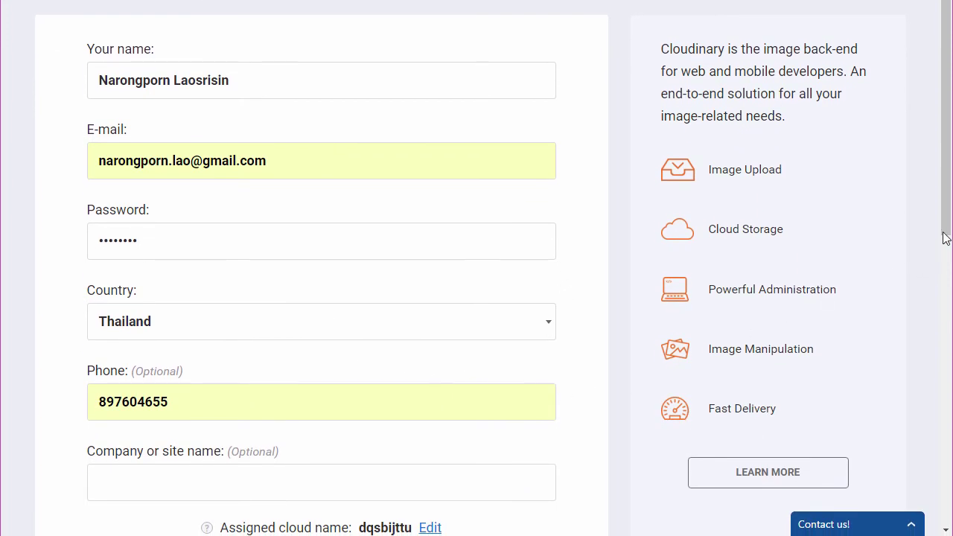
{"action": "left_click_drag", "start_coordinate": [946, 227], "coordinate": [946, 346]}
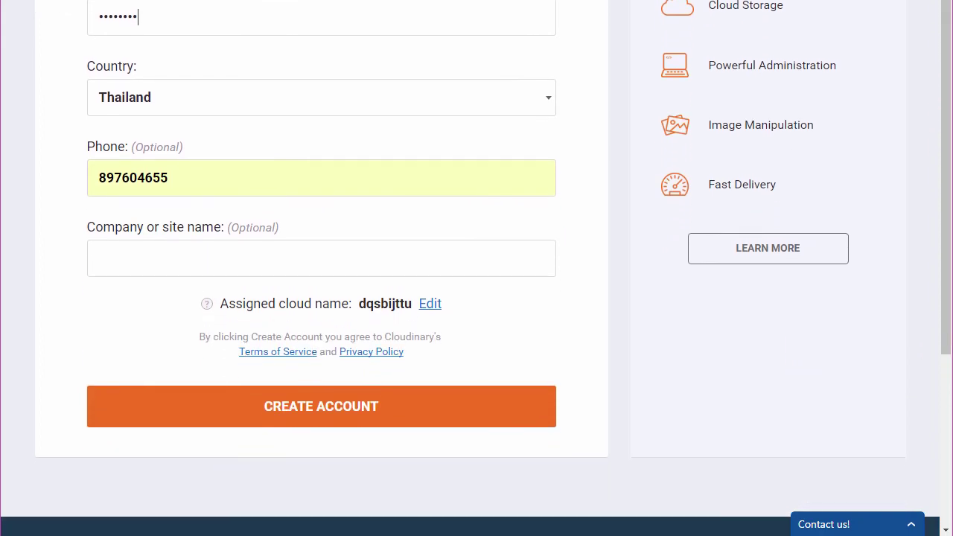
{"action": "left_click", "coordinate": [429, 306]}
{"action": "left_click", "coordinate": [167, 336]}
{"action": "left_click_drag", "start_coordinate": [166, 336], "coordinate": [74, 335]}
{"action": "type", "text": "n"}
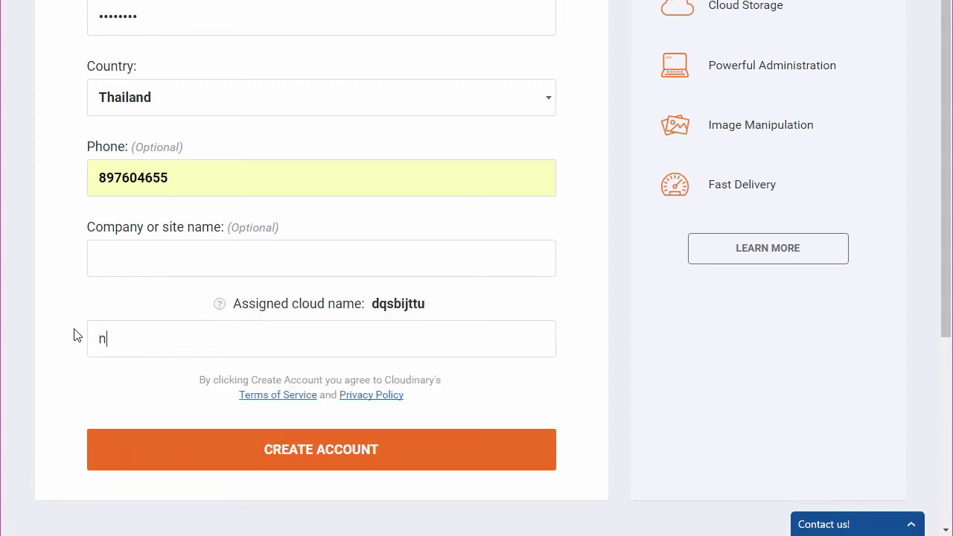
{"action": "type", "text": "arongpo"}
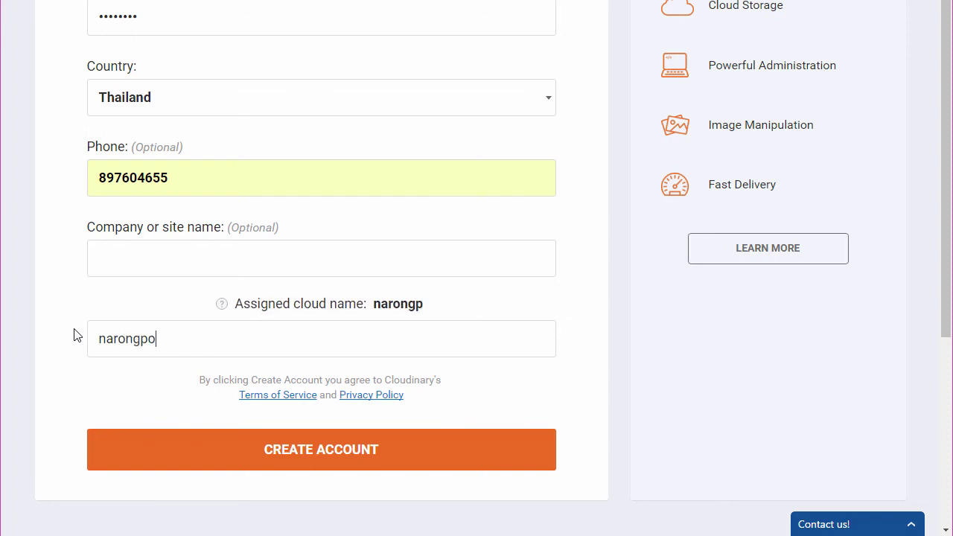
{"action": "type", "text": "rn"}
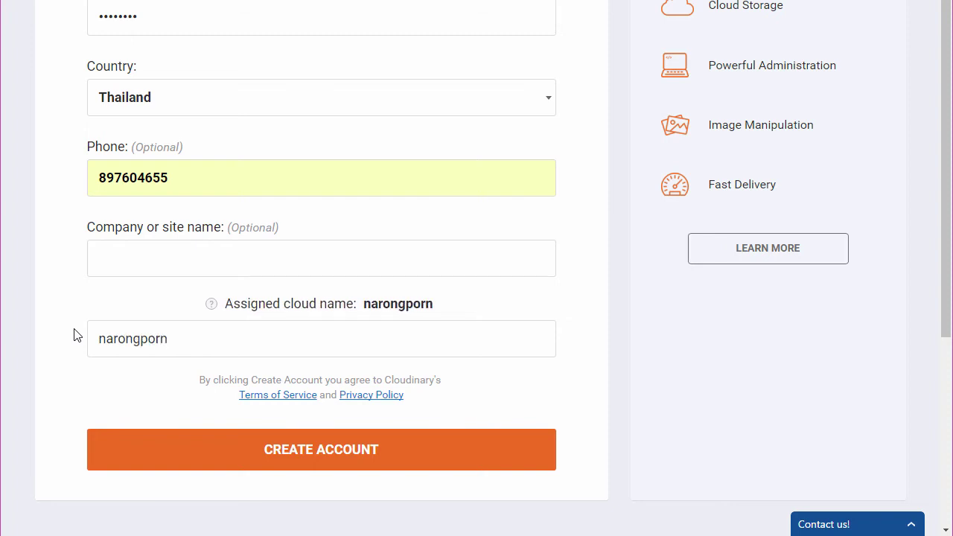
Create the Cloudinary account and confirm it via the verify_email link in Gmail.
{"action": "left_click", "coordinate": [330, 417]}
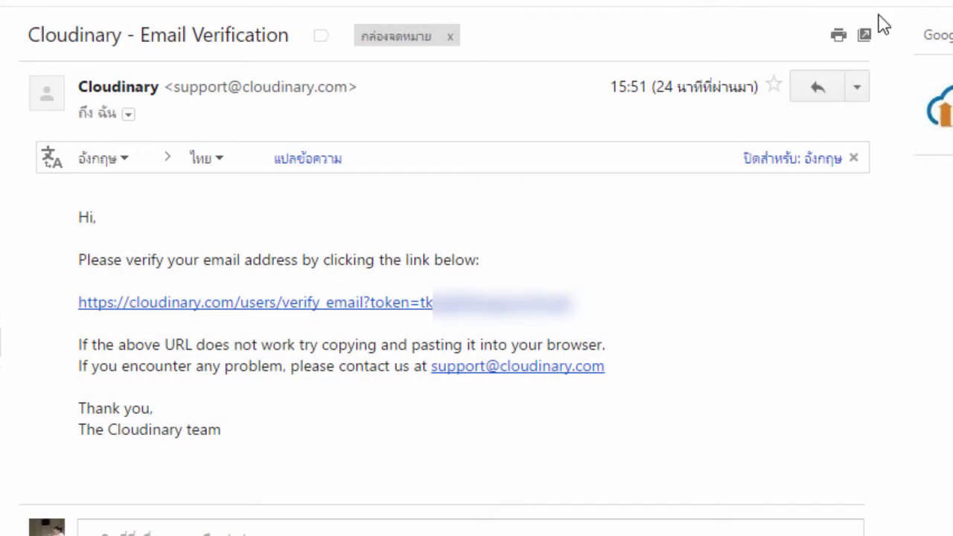
{"action": "left_click", "coordinate": [530, 305]}
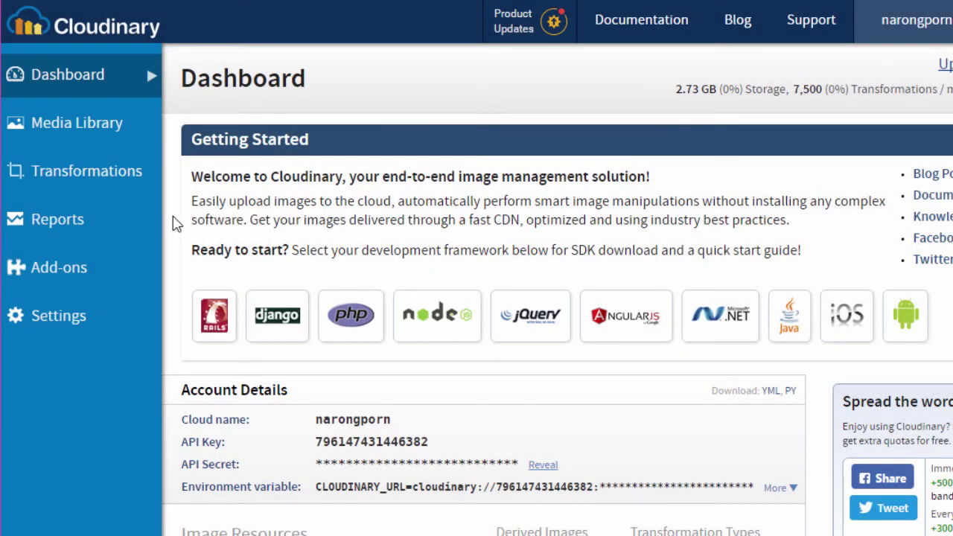
Look through the Media Library's Videos & Audio and Files tabs, returning to Images.
{"action": "left_click", "coordinate": [116, 128]}
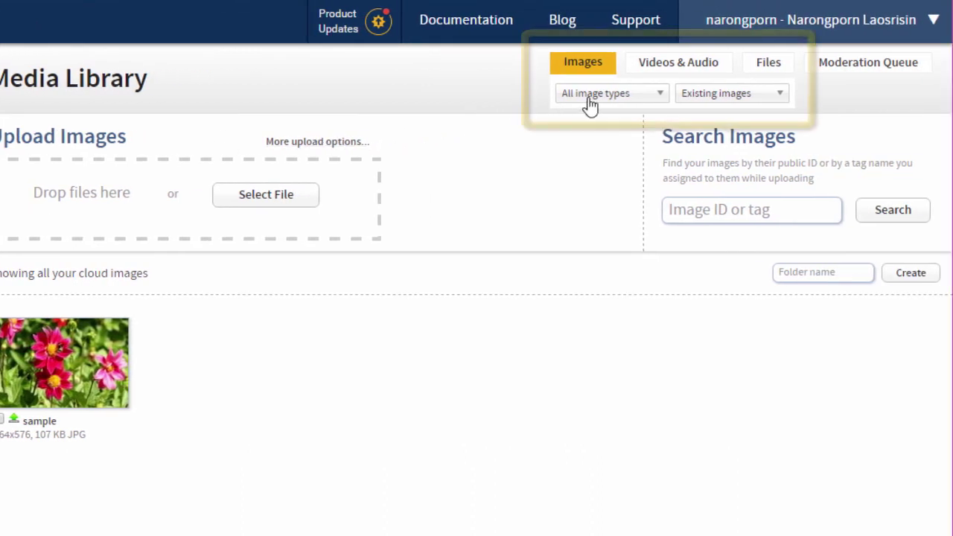
{"action": "left_click", "coordinate": [667, 66]}
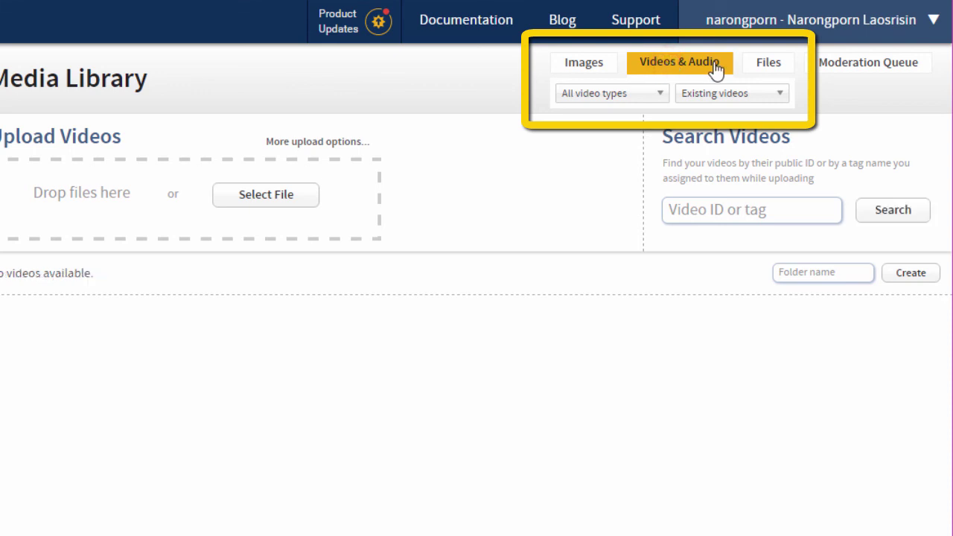
{"action": "left_click", "coordinate": [769, 64]}
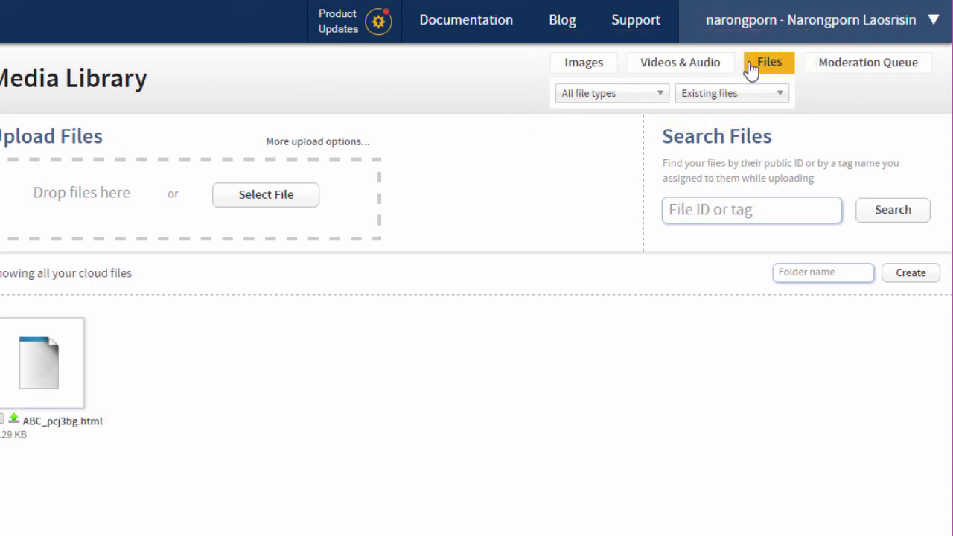
{"action": "left_click", "coordinate": [589, 62]}
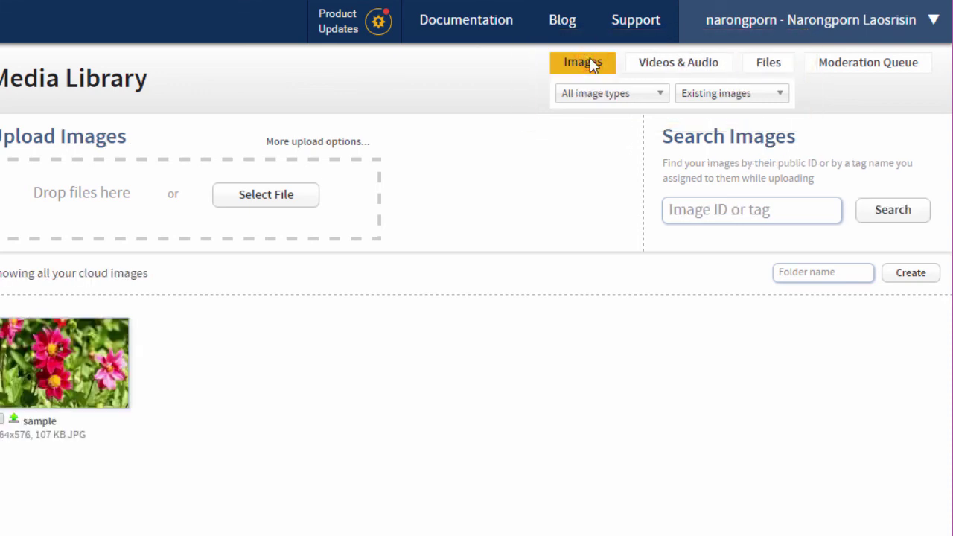
Create a new folder named Thunkable in the Media Library.
{"action": "left_click", "coordinate": [779, 272]}
{"action": "type", "text": "Thunkable"}
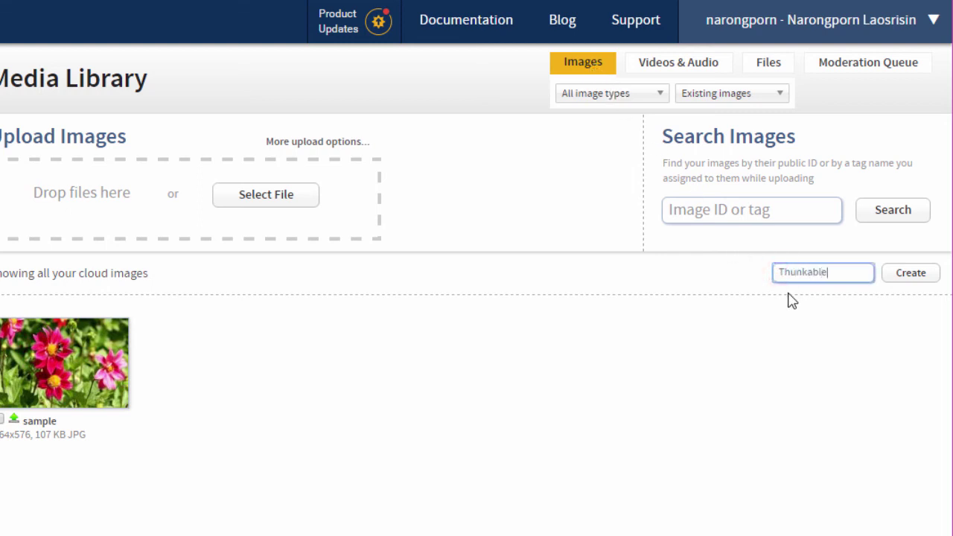
{"action": "left_click", "coordinate": [904, 276]}
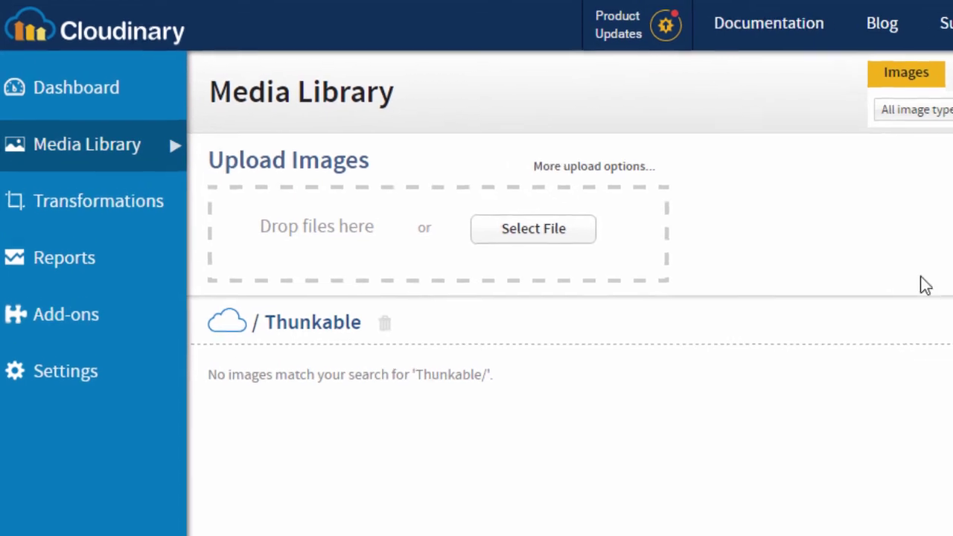
{"action": "left_click", "coordinate": [610, 168]}
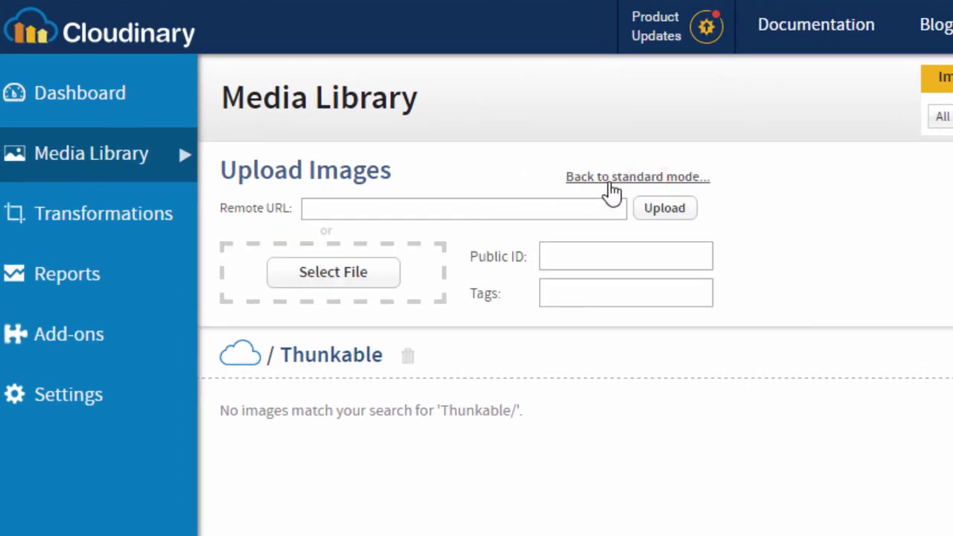
Upload IMG_2463.jpg with the public ID MyProfileImage.
{"action": "left_click", "coordinate": [555, 257]}
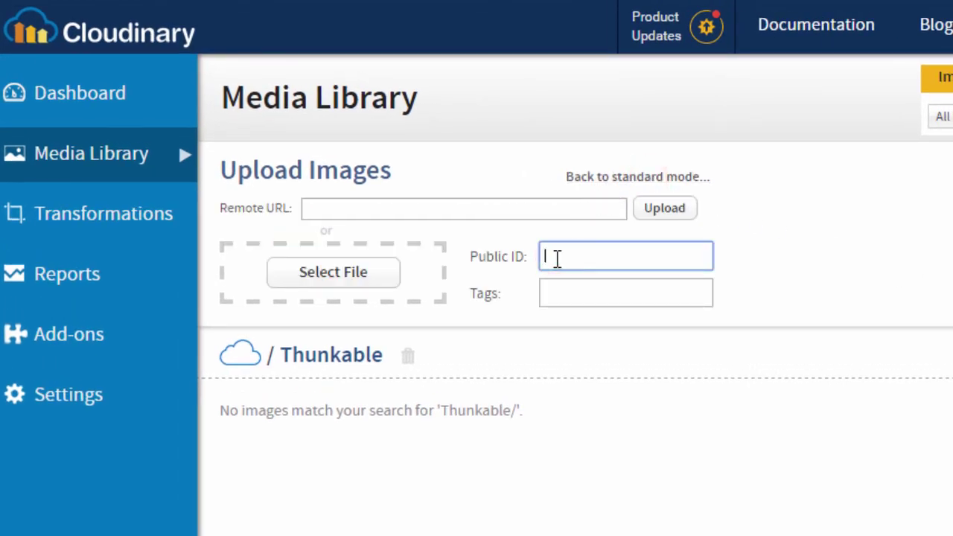
{"action": "type", "text": "MyProfileI"}
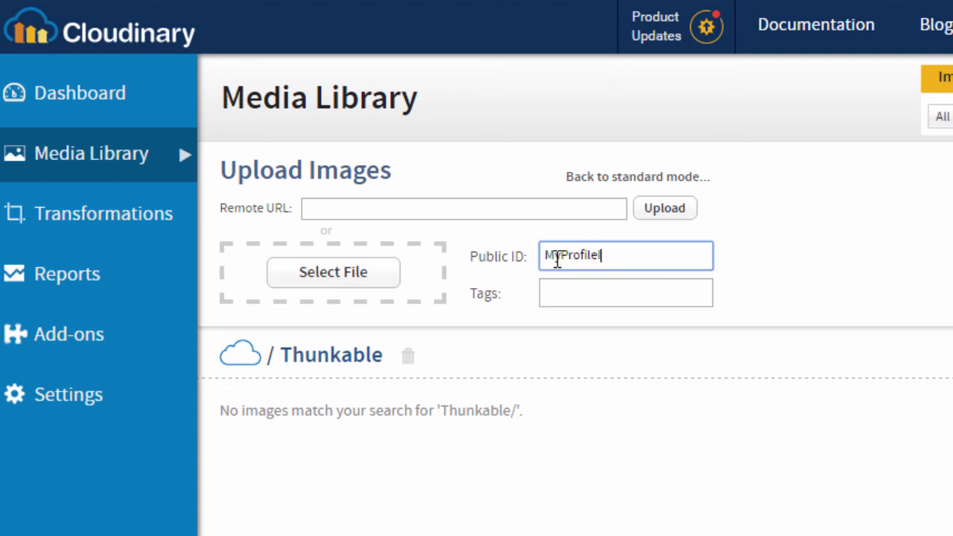
{"action": "type", "text": "mage"}
{"action": "left_click", "coordinate": [368, 273]}
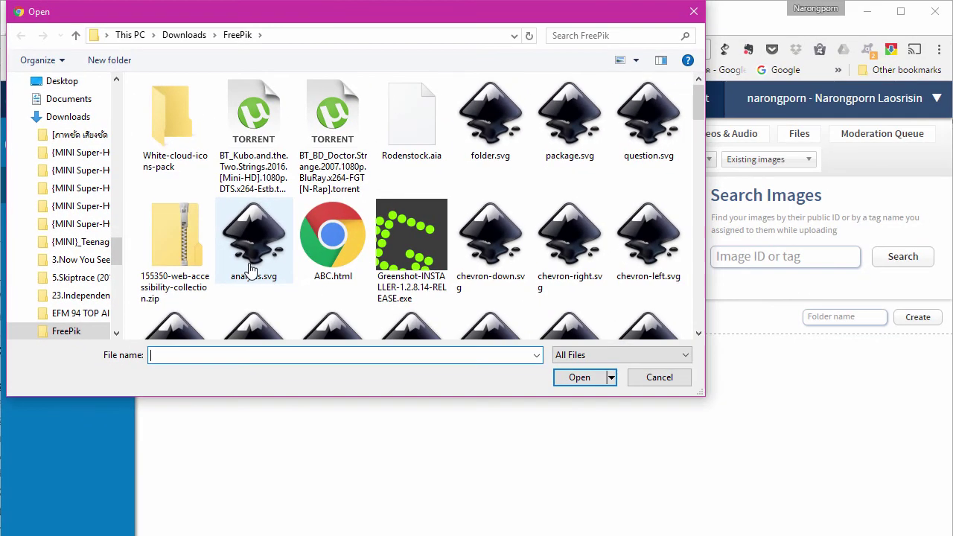
{"action": "left_click_drag", "start_coordinate": [694, 266], "coordinate": [695, 261]}
{"action": "left_click", "coordinate": [567, 158]}
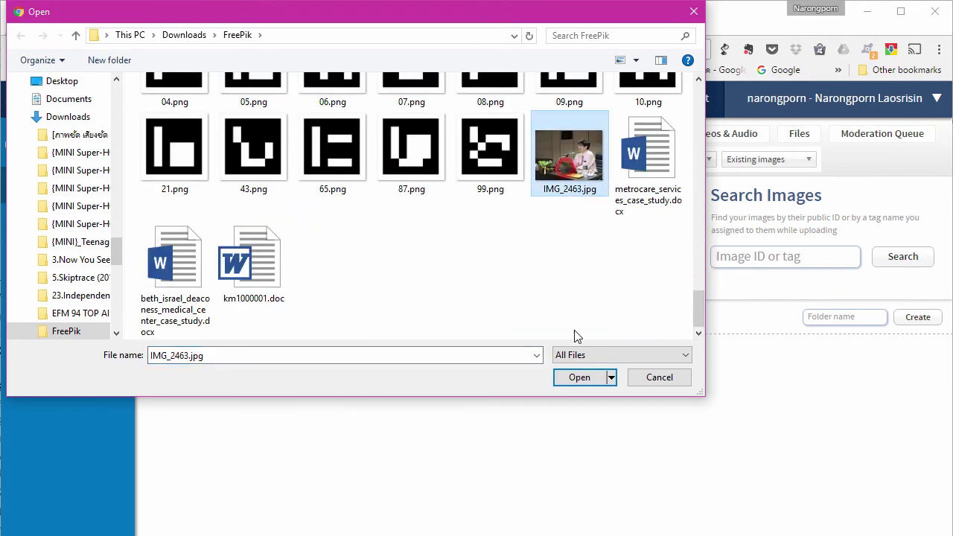
{"action": "left_click", "coordinate": [578, 378]}
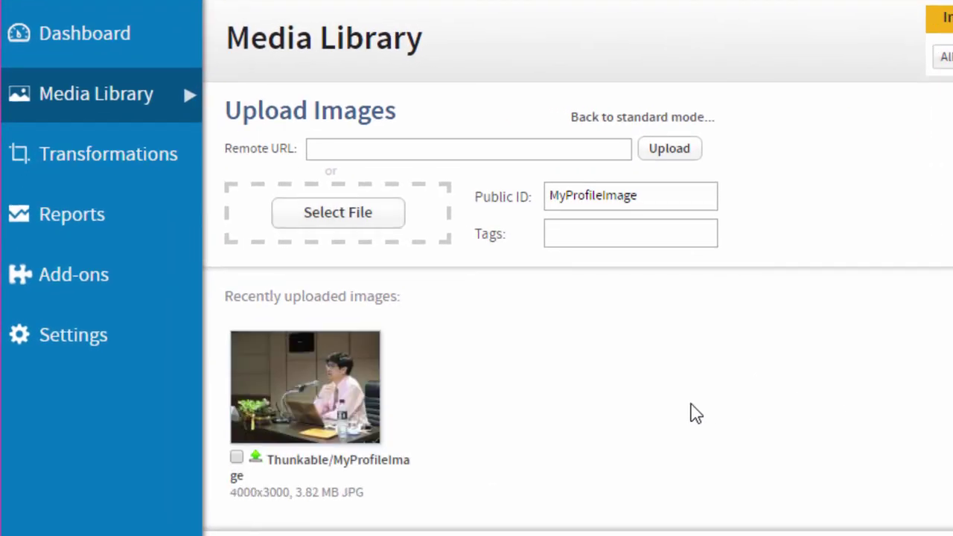
Copy MyProfileImage's delivery URL from its details page.
{"action": "left_click", "coordinate": [336, 402]}
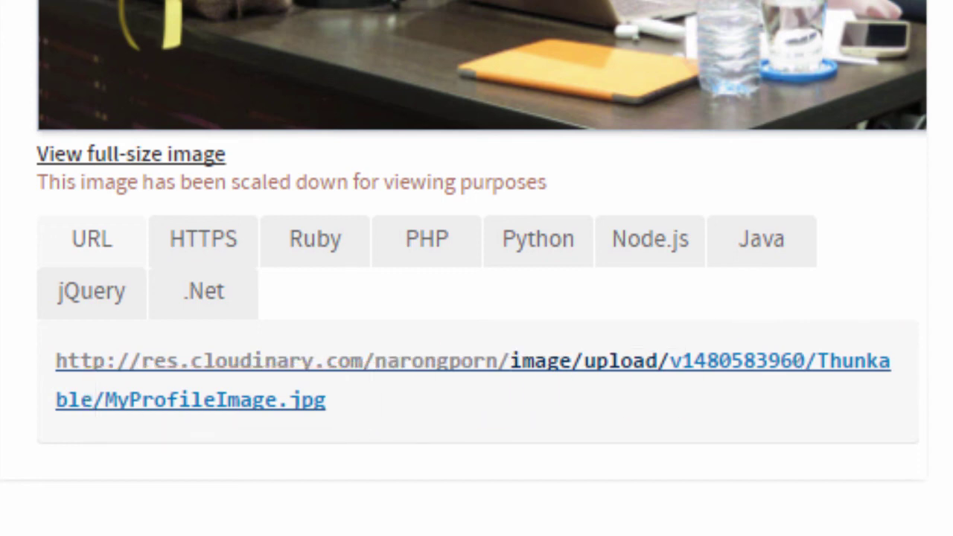
{"action": "right_click", "coordinate": [372, 356]}
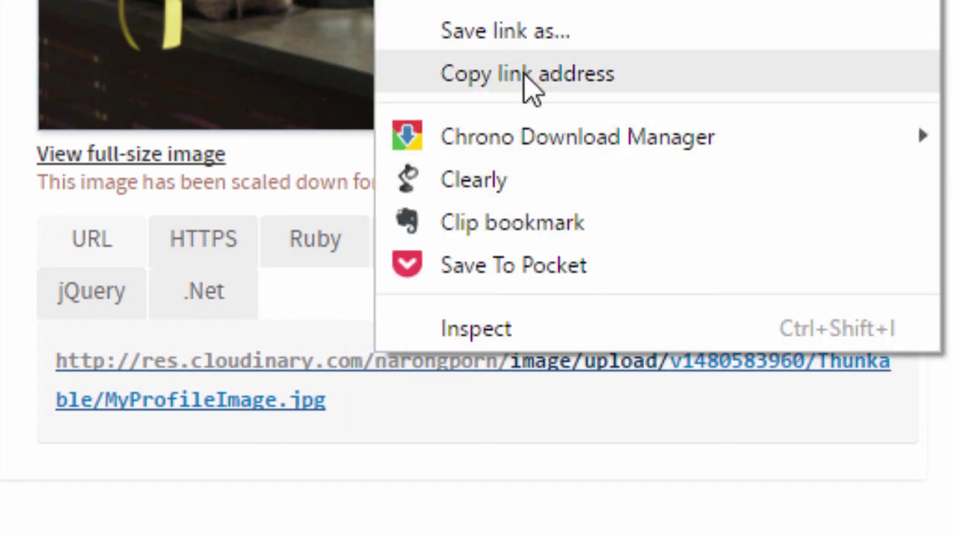
{"action": "left_click", "coordinate": [530, 88]}
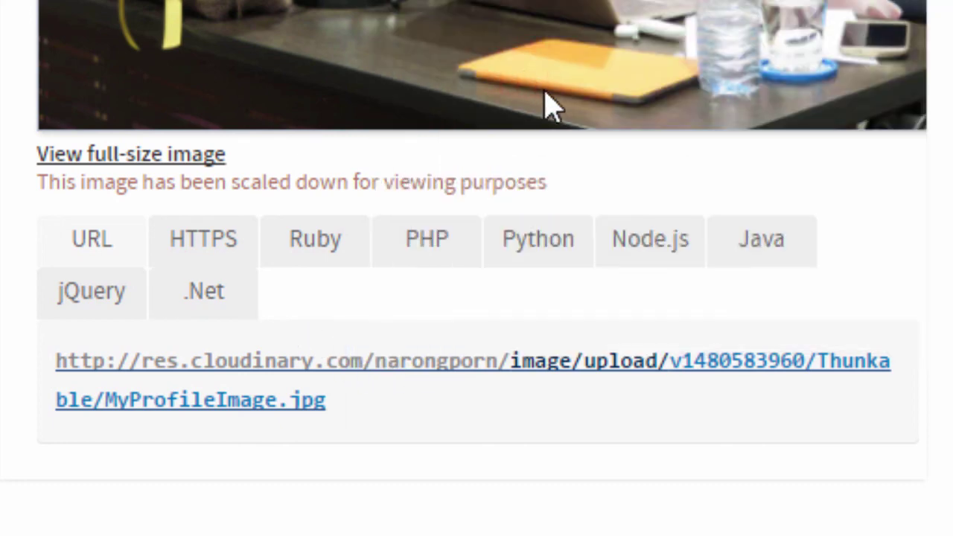